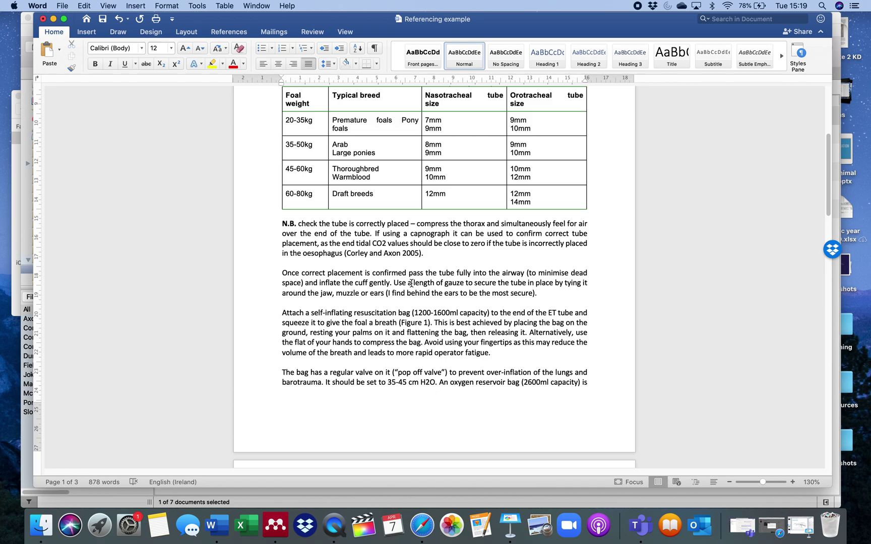
Step: Switch to Mendeley, open the article "Cardiopulmonary cerebral resuscitation in neonatal foals", clear the search and go to Fig 1 on page 3
key("super+Tab")
key("super+Tab")
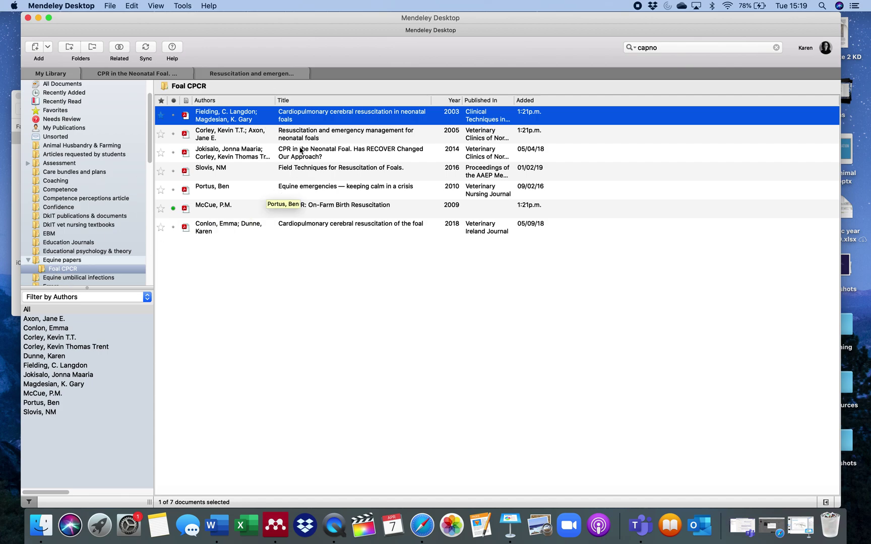
double_click(323, 117)
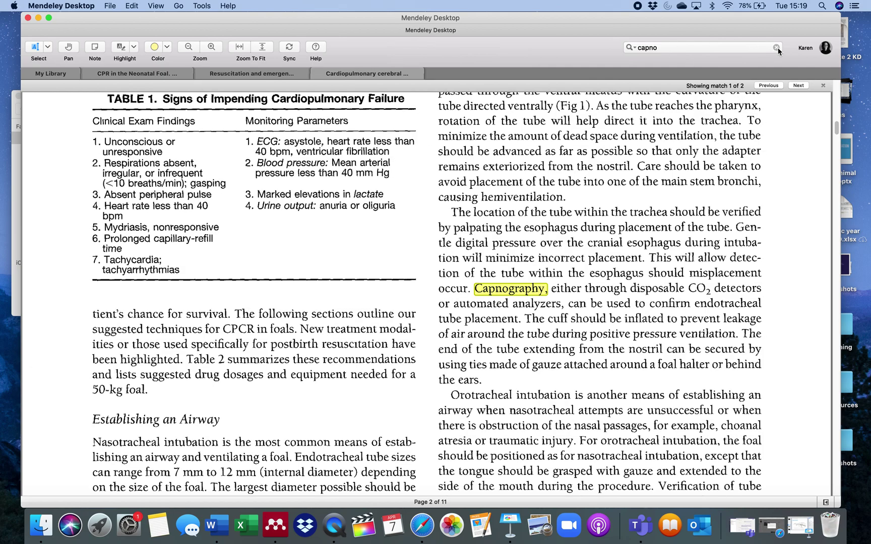
left_click(777, 48)
left_click_drag(836, 127, 841, 156)
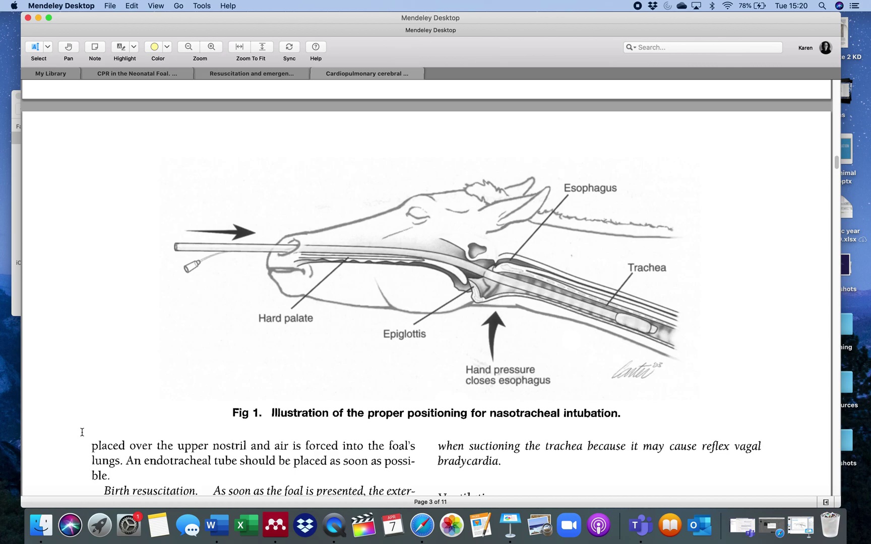
Step: Capture a screenshot of the nasotracheal intubation illustration and place it in the Word document above the "Once correct placement is confirmed" paragraph
key("super+shift+4")
left_click_drag(151, 120, 708, 399)
key("super+Tab")
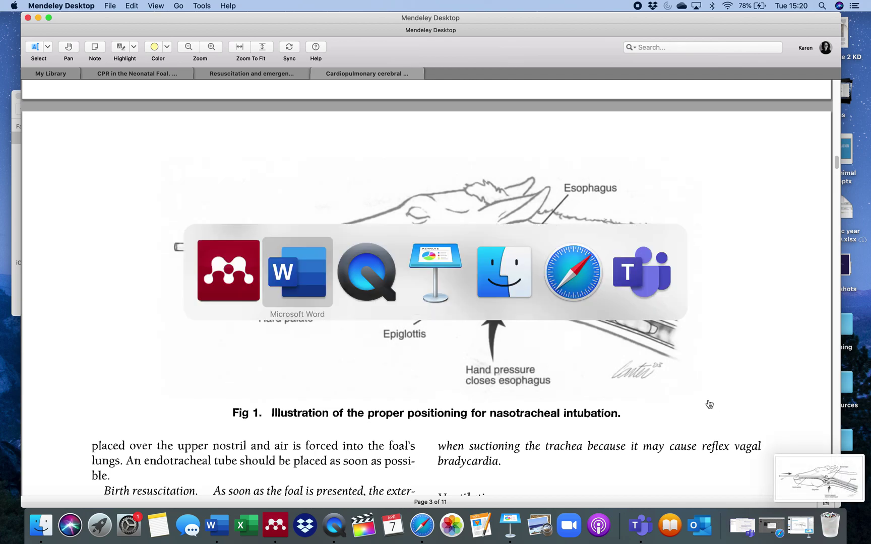
left_click_drag(817, 478, 459, 261)
scroll(459, 260, "down", 5)
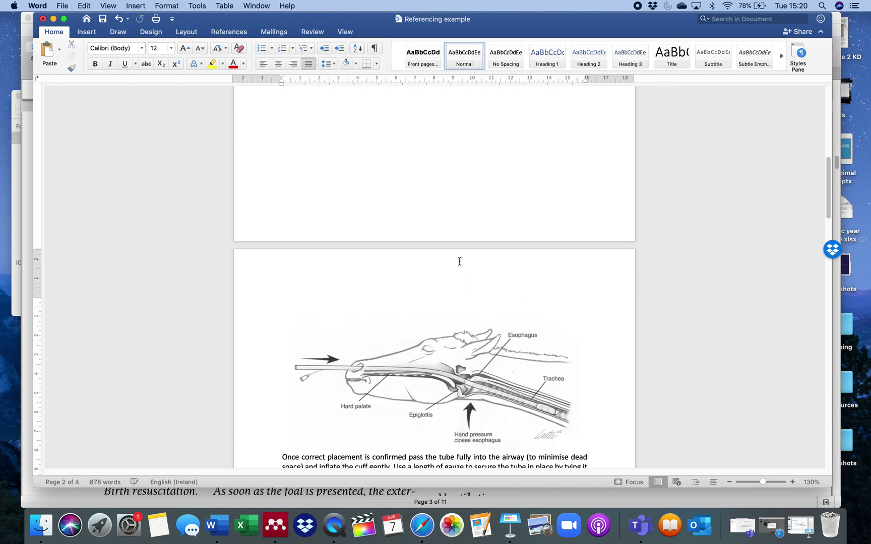
Step: Add blank space between the inserted illustration and the "Once correct placement is confirmed" paragraph, and place the insertion point directly under the picture
left_click(459, 394)
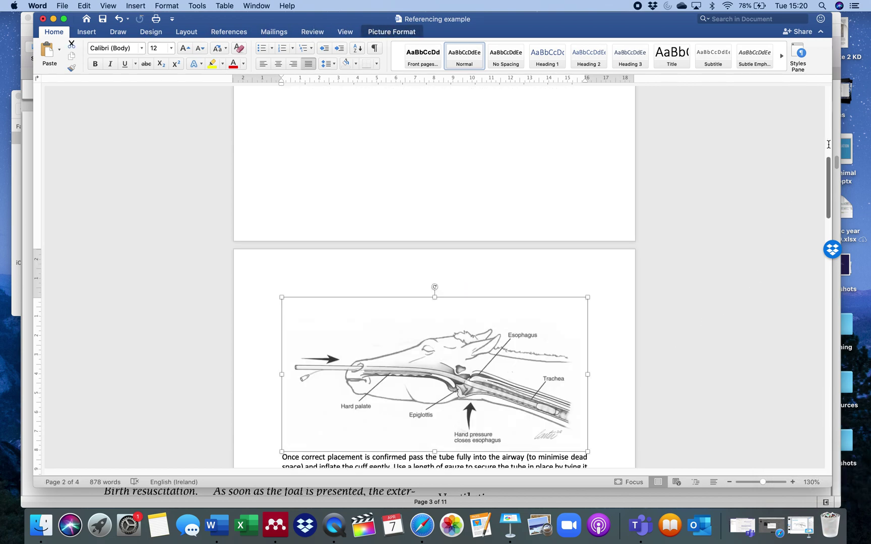
left_click_drag(828, 168, 836, 192)
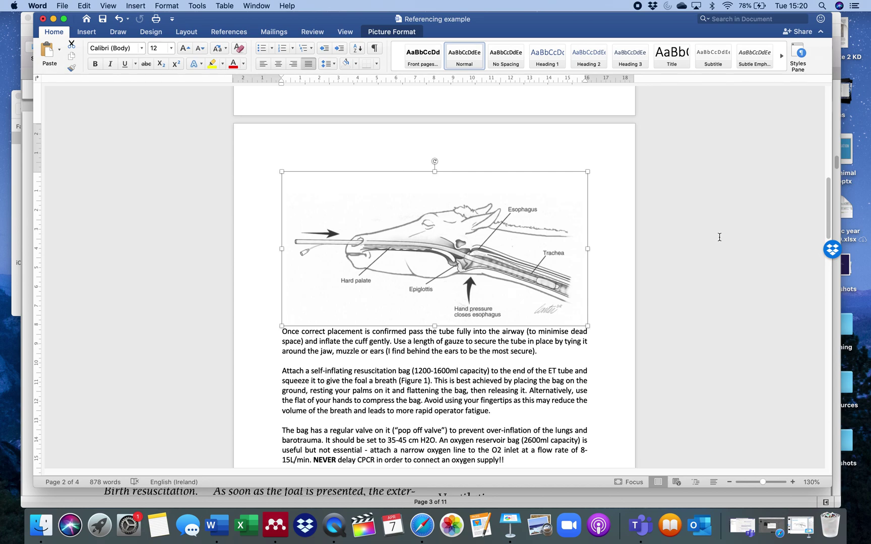
left_click(285, 332)
key("Return")
left_click(311, 337)
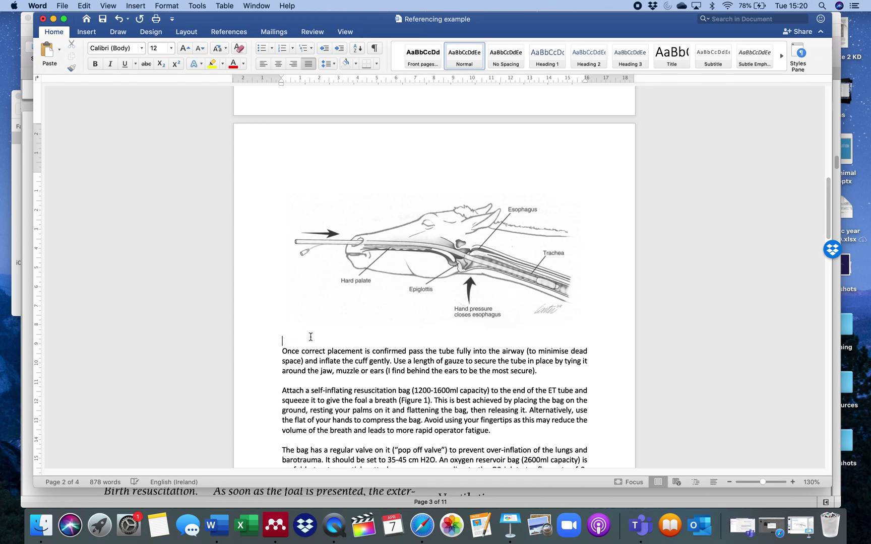
left_click(306, 290)
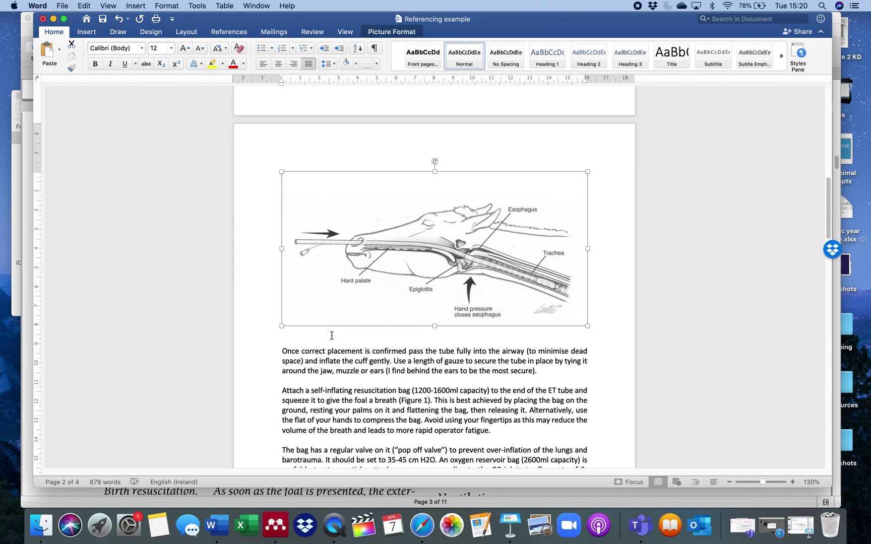
left_click(326, 339)
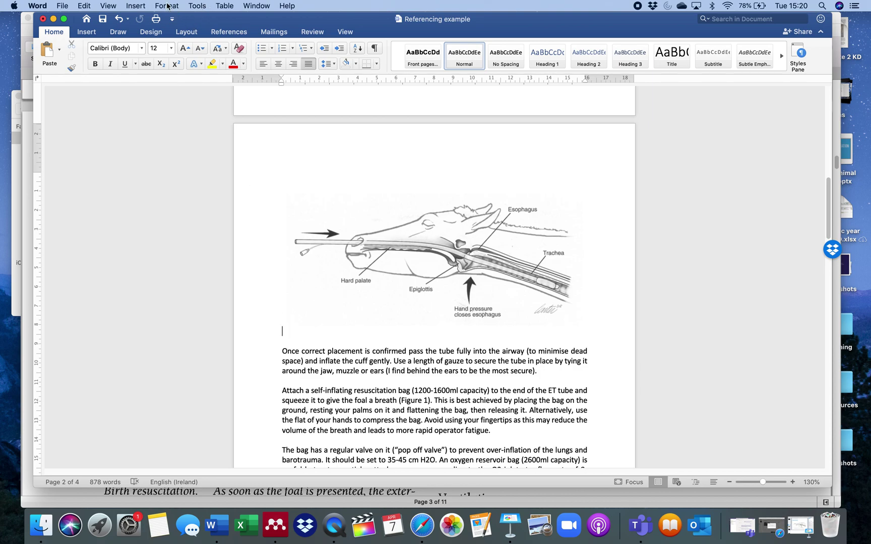
Step: Start a caption for the illustration with the Figure label, reading "Figure 1 Positioning for nasotracheal intubation ("
left_click(133, 6)
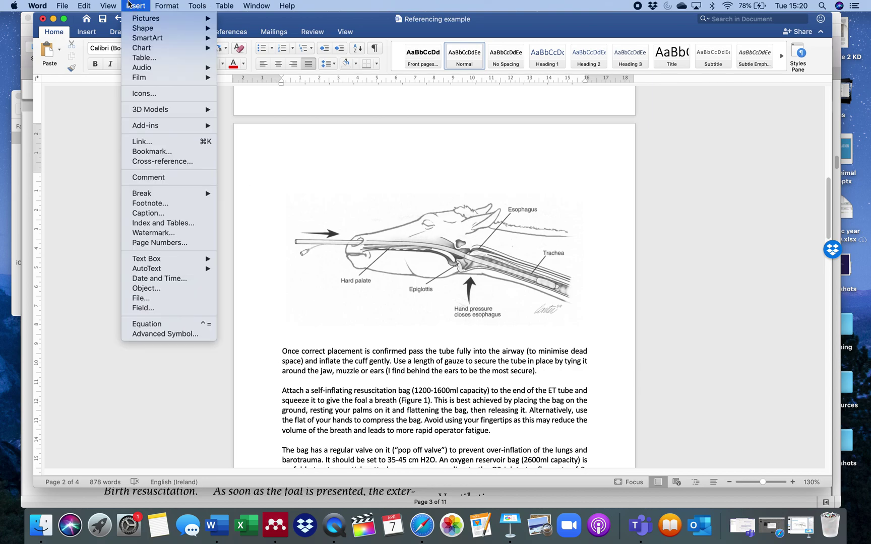
left_click(144, 214)
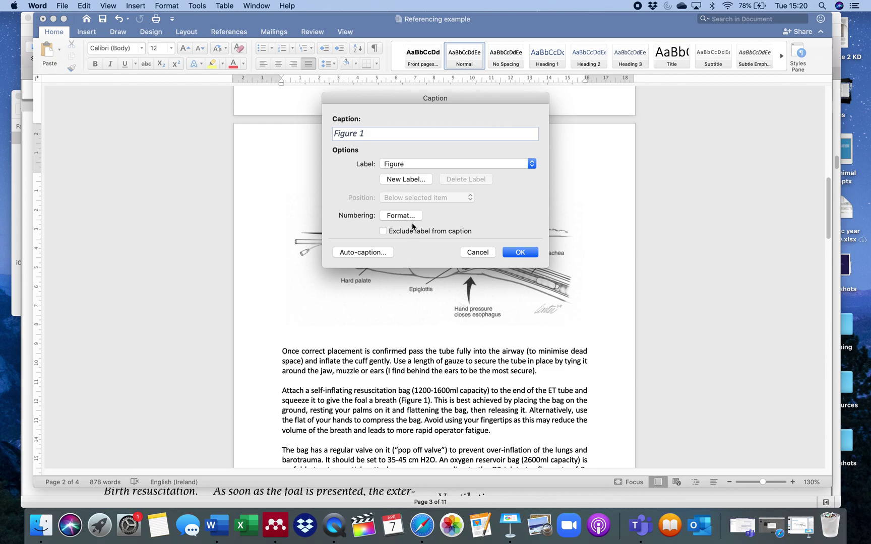
key("super+Tab")
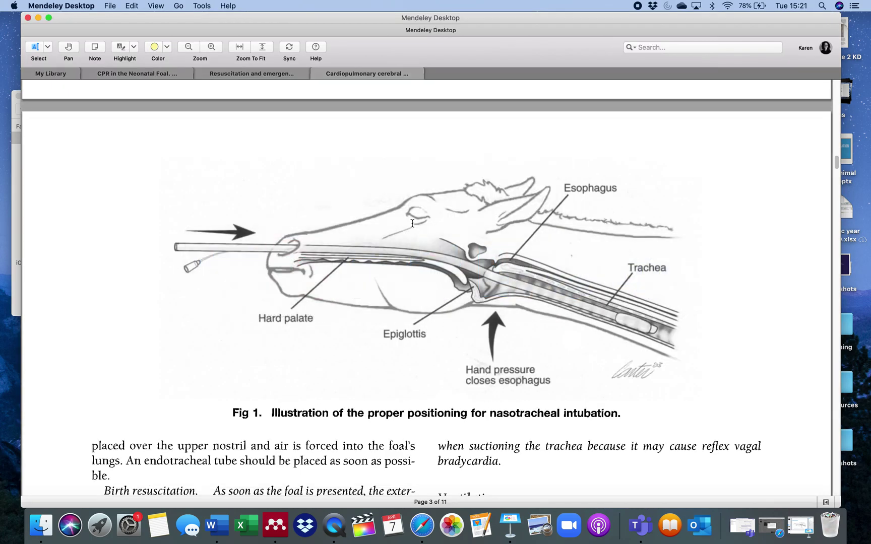
key("super+Tab")
type("Nasotracheal")
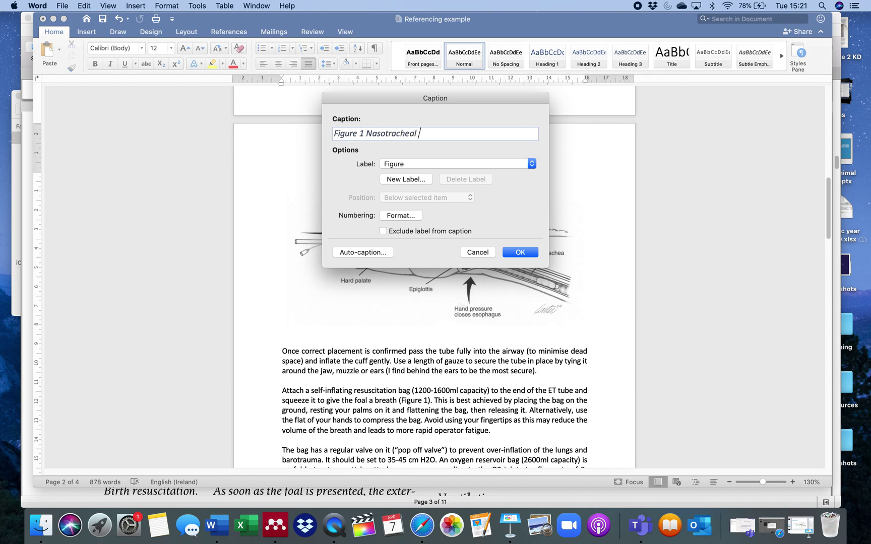
type(" po")
key("BackSpace")
key("BackSpace")
key("BackSpace")
left_click(373, 134)
key("BackSpace")
type("Positioning for n")
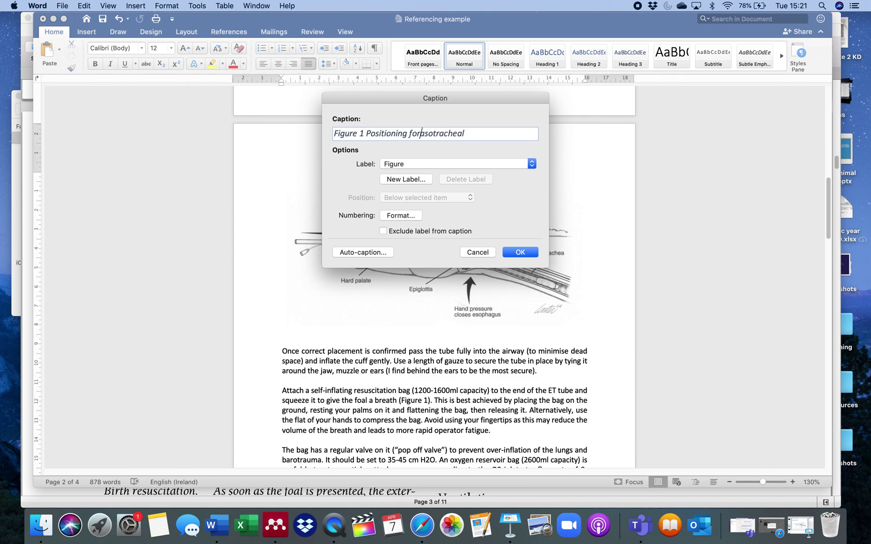
left_click(477, 134)
type("intubation (")
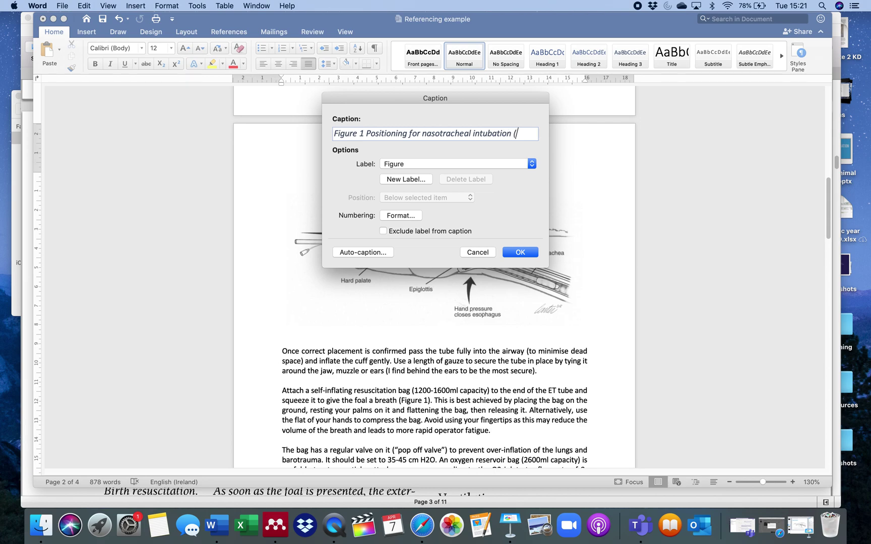
Step: Check the article's first page in Mendeley, complete the Word caption's citation with both authors' surnames and 2003, and insert the caption
key("super+Tab")
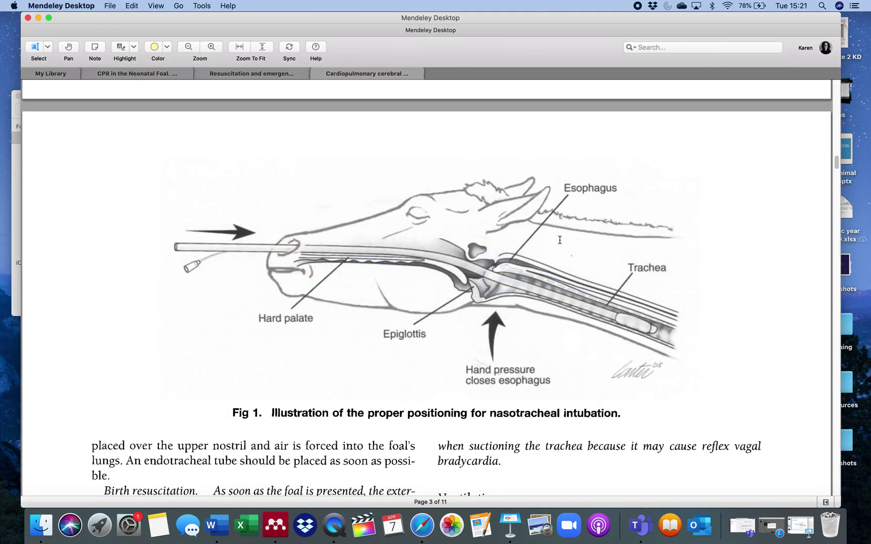
left_click_drag(837, 163, 837, 76)
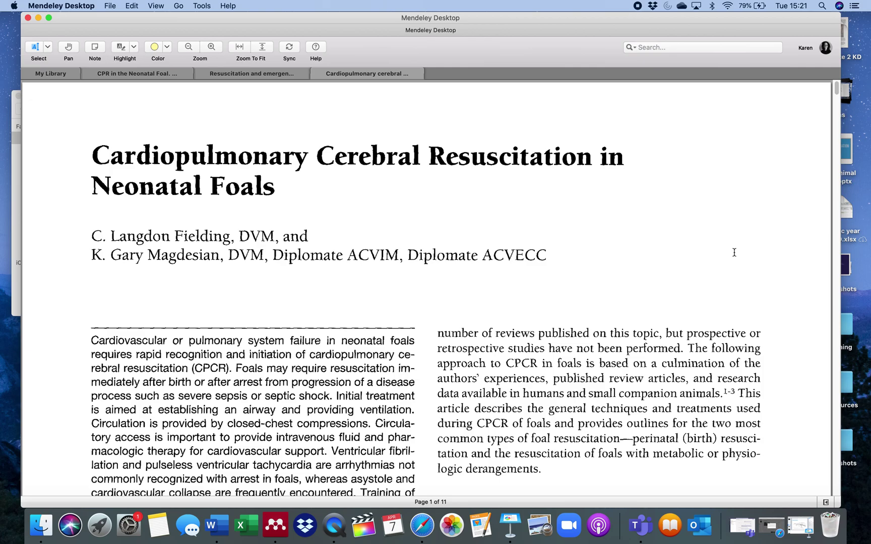
left_click_drag(837, 89, 840, 116)
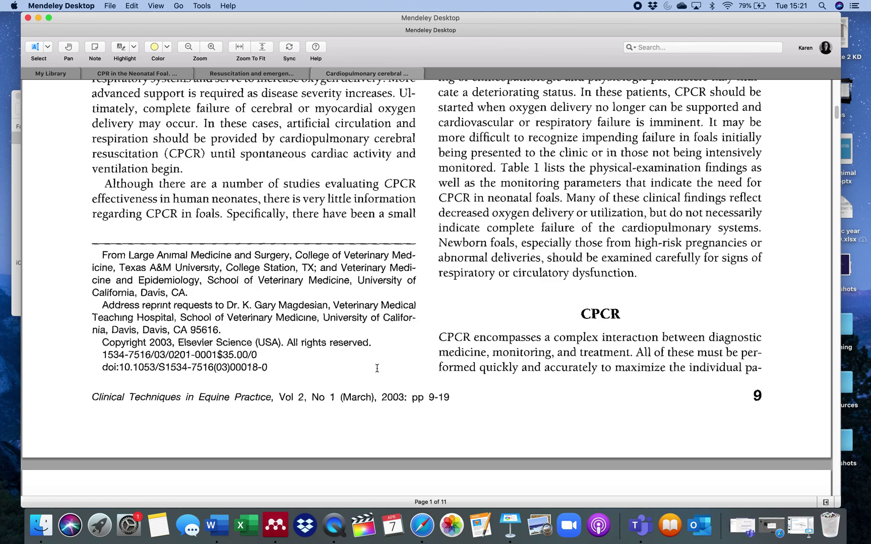
key("super+space")
key("super+Tab")
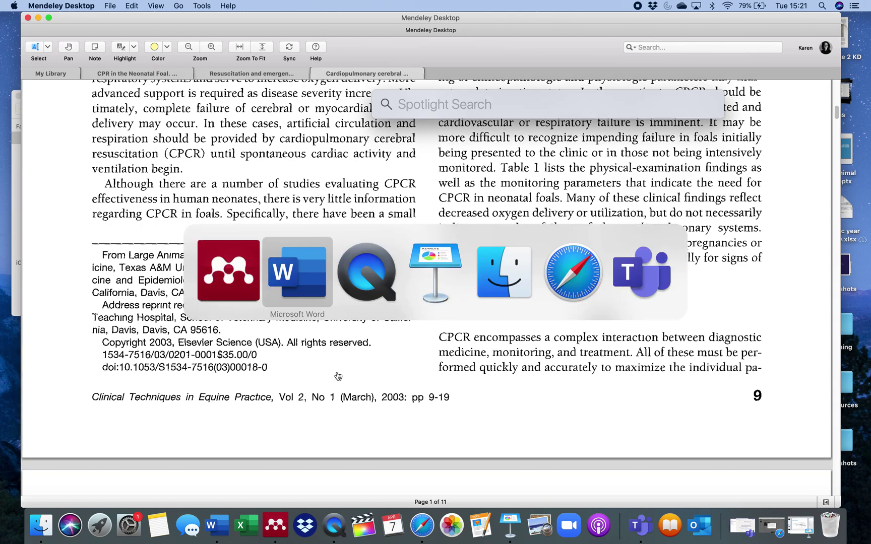
type("elding and Magdesian 2003)")
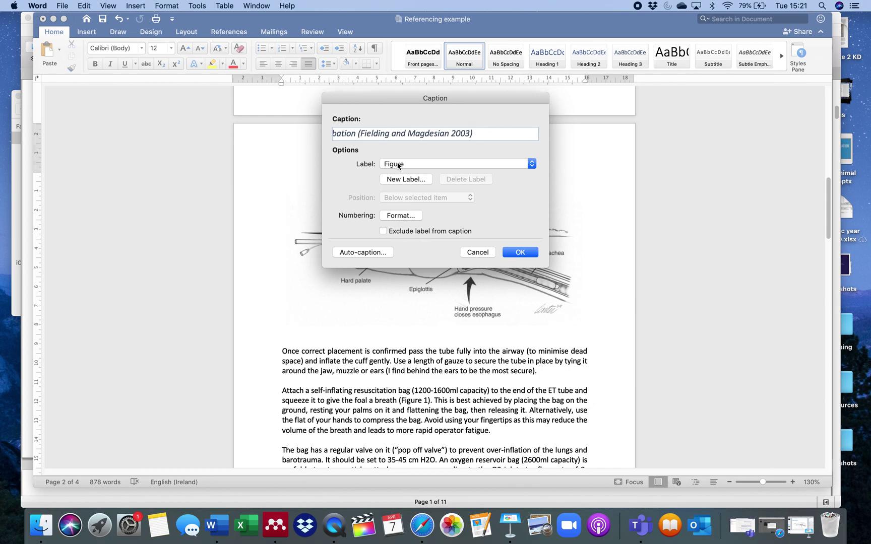
left_click(527, 254)
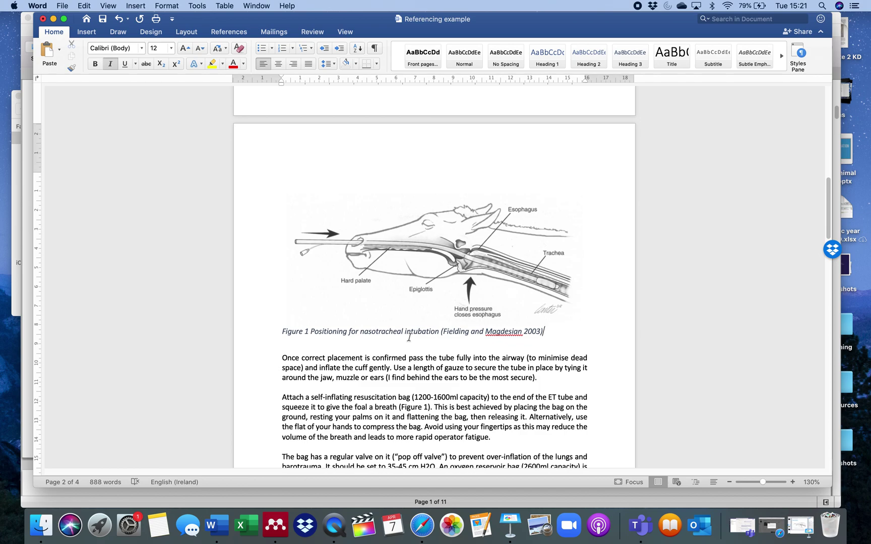
Step: Move the ET tube sizes table with its title to directly below the first Airway paragraph and remove the surplus blank line above the N.B. paragraph
left_click(435, 248)
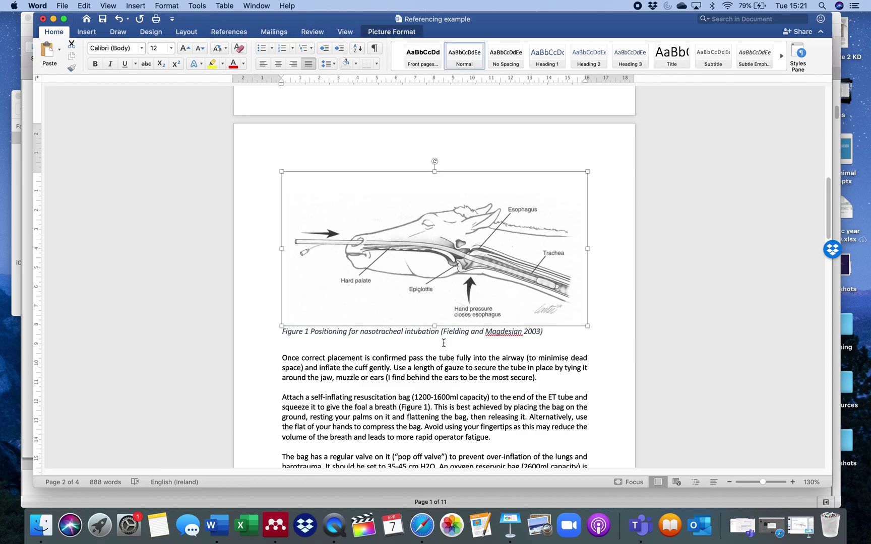
left_click_drag(828, 215, 827, 129)
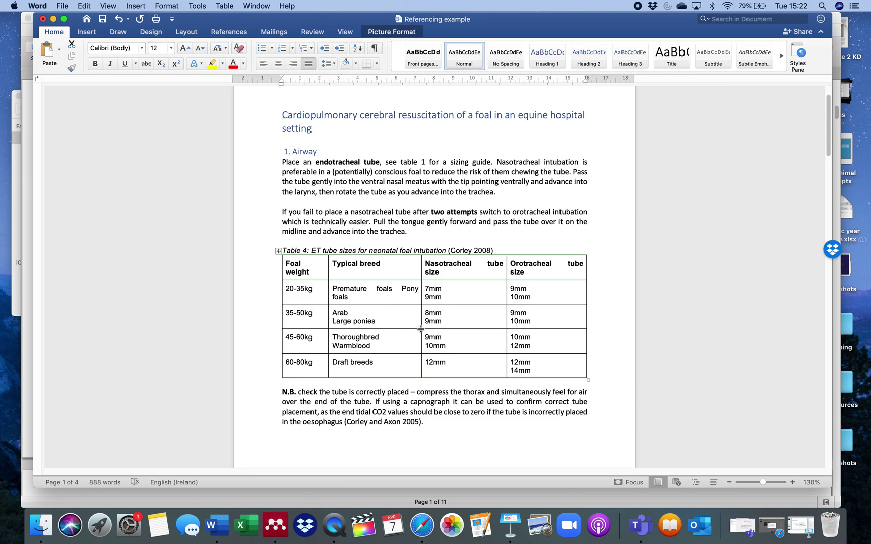
left_click_drag(284, 248, 285, 383)
key("super+x")
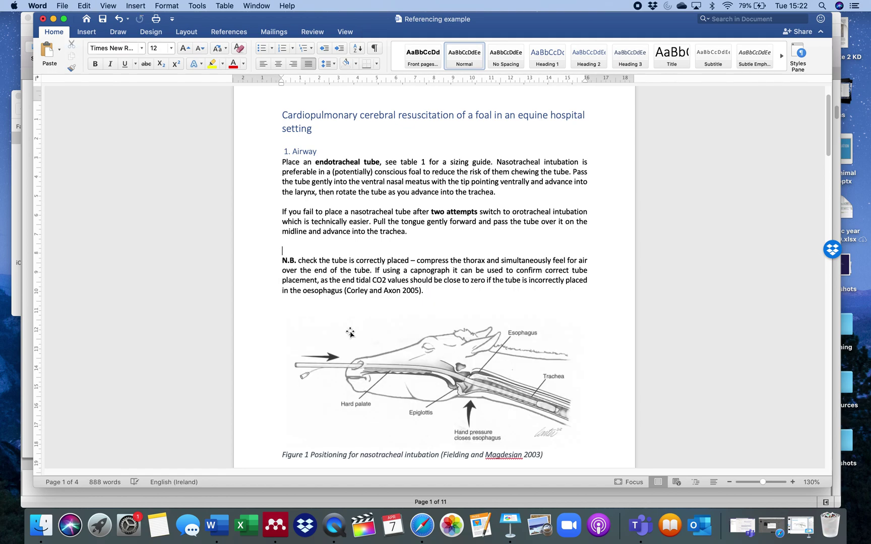
left_click(510, 194)
key("Return")
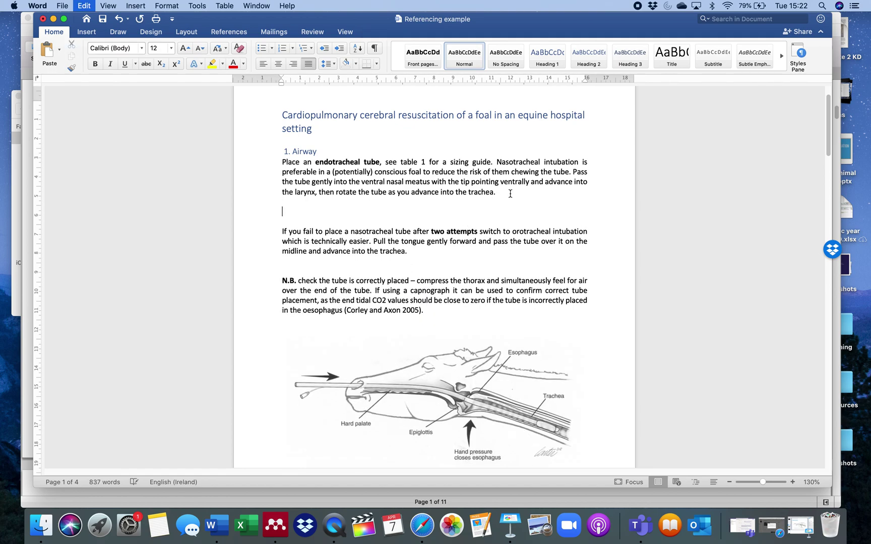
key("super+v")
key("Delete")
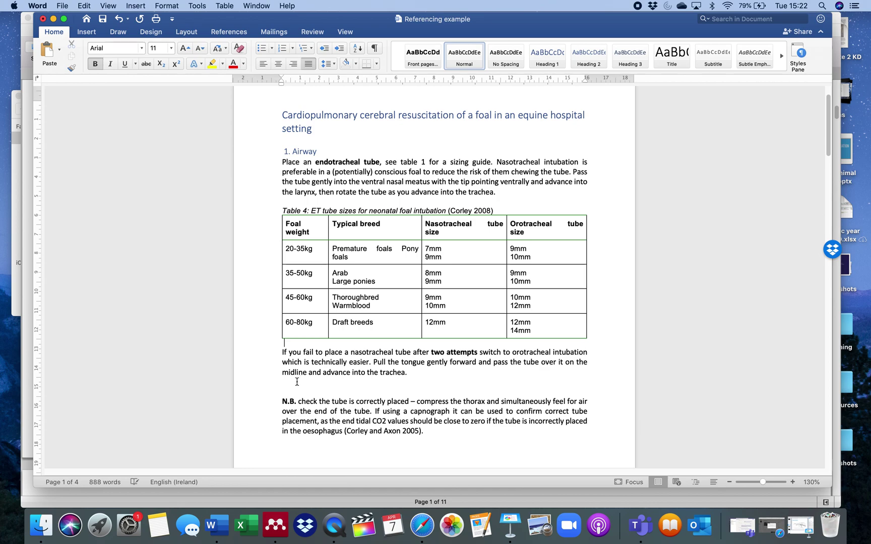
left_click(335, 381)
key("Delete")
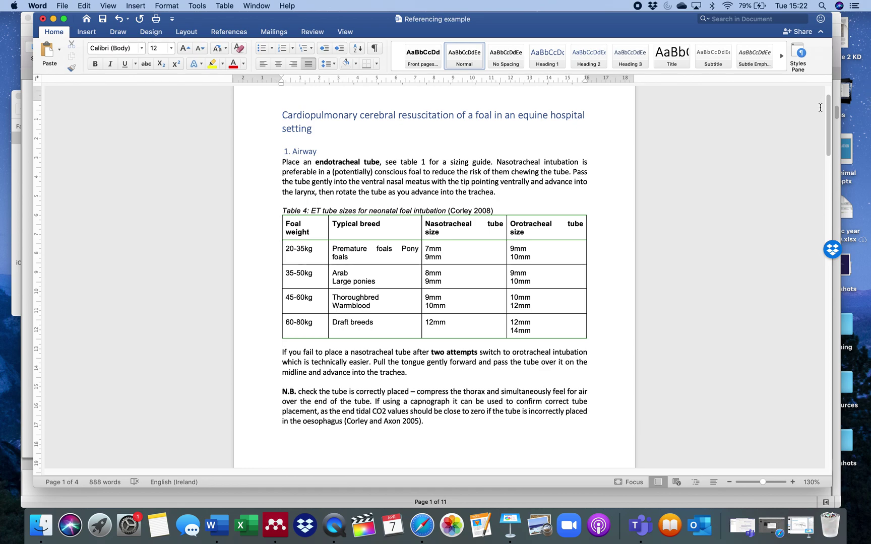
Step: Move the N.B. paragraph about checking tube placement to below the Figure 1 caption, with a blank line before it
left_click_drag(829, 113, 841, 142)
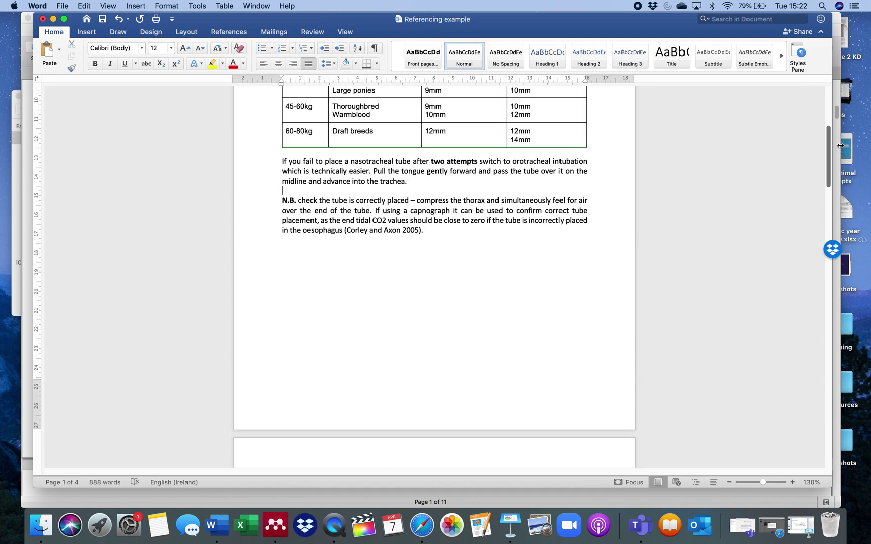
left_click_drag(426, 230, 304, 193)
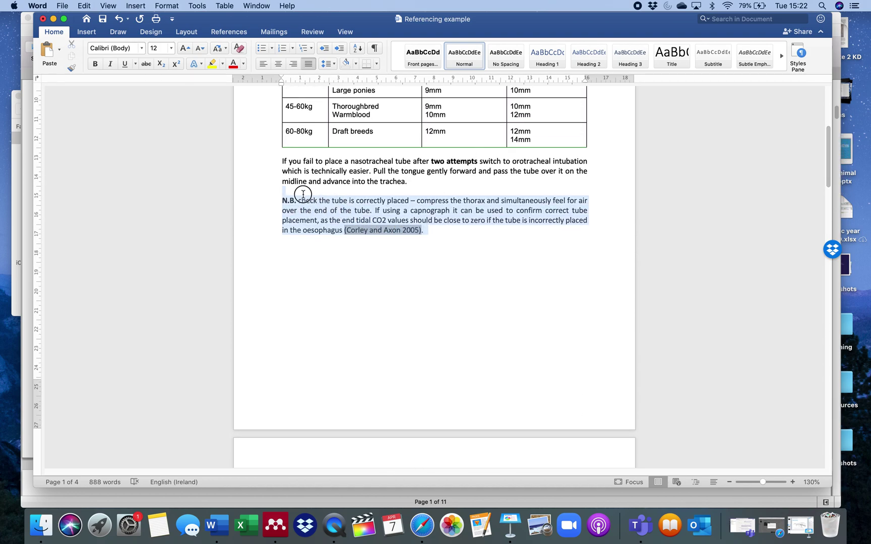
key("BackSpace")
left_click(379, 186)
left_click(425, 180)
key("Down")
key("Down")
key("Return")
key("Down")
key("Up")
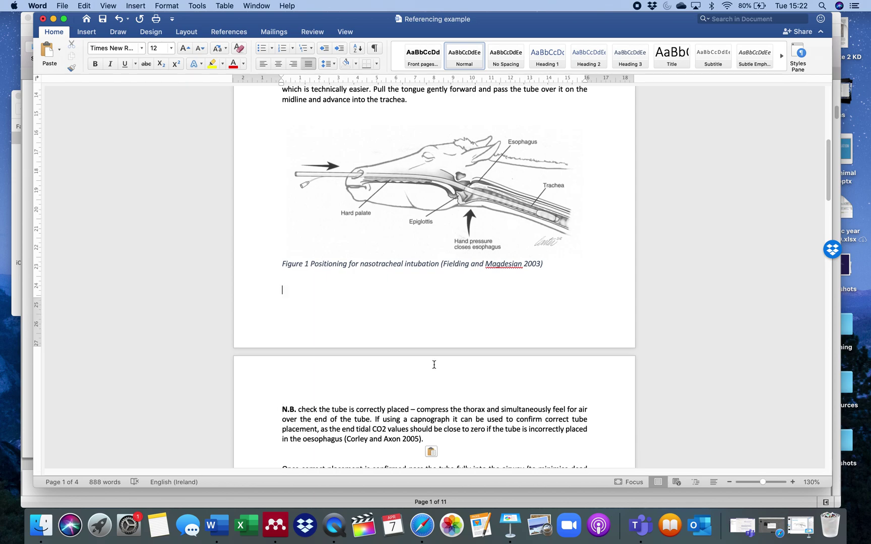
Step: Add a parenthesised cross-reference to Figure 1, label and number only, after "trachea" at the end of the first Airway paragraph
left_click_drag(829, 172, 829, 152)
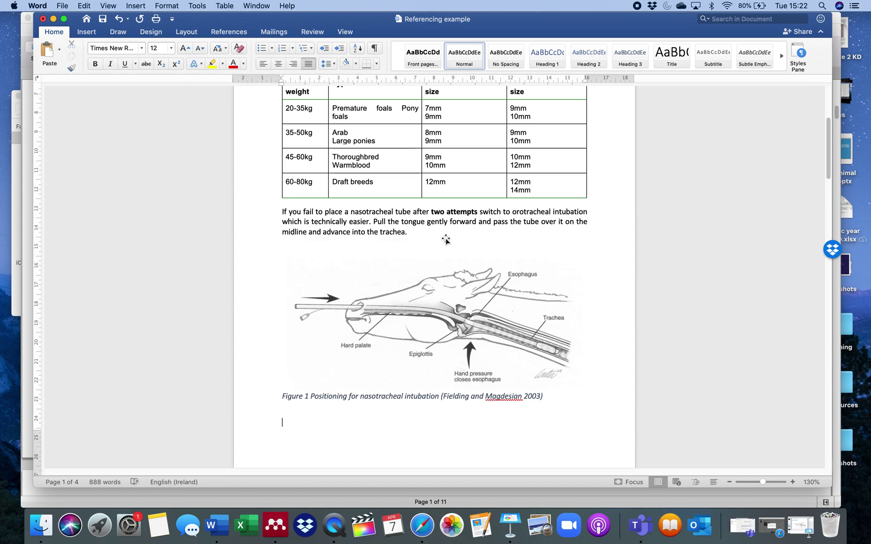
left_click(829, 162)
left_click_drag(829, 162, 835, 129)
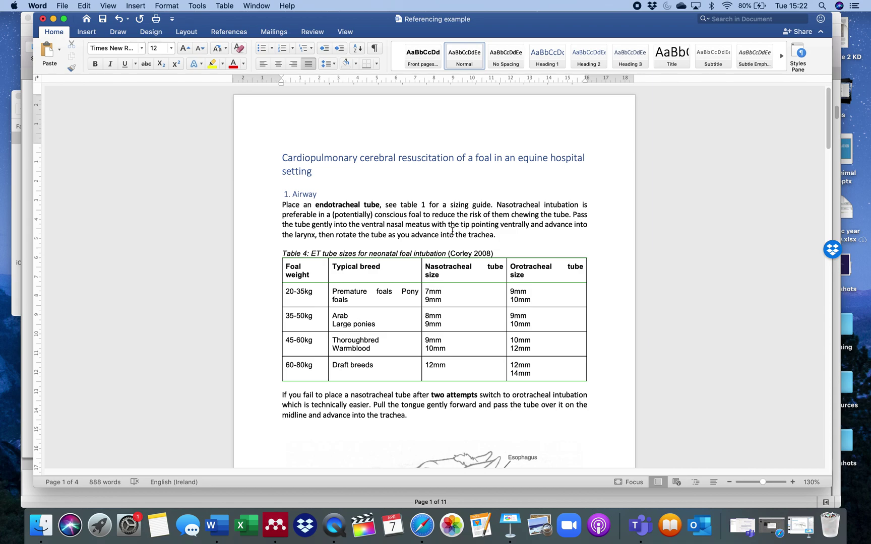
left_click(499, 247)
type("(")
left_click(128, 4)
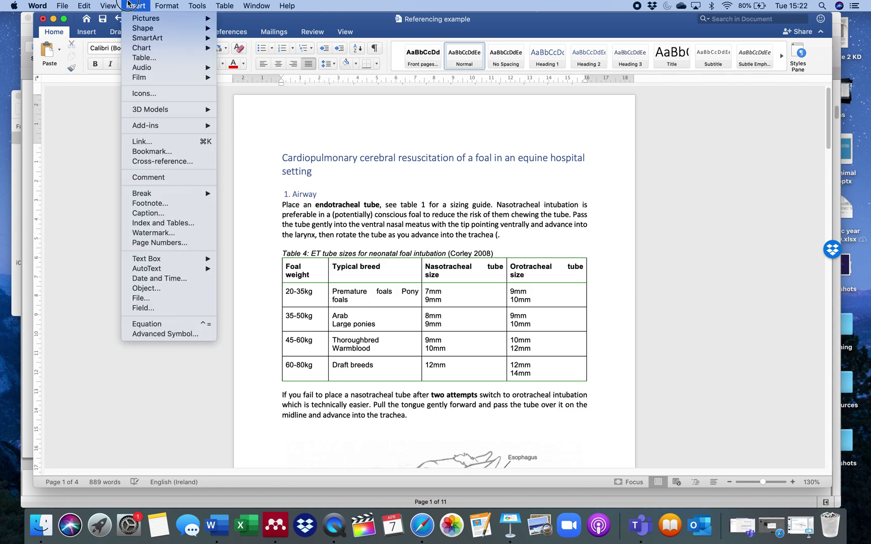
left_click(143, 162)
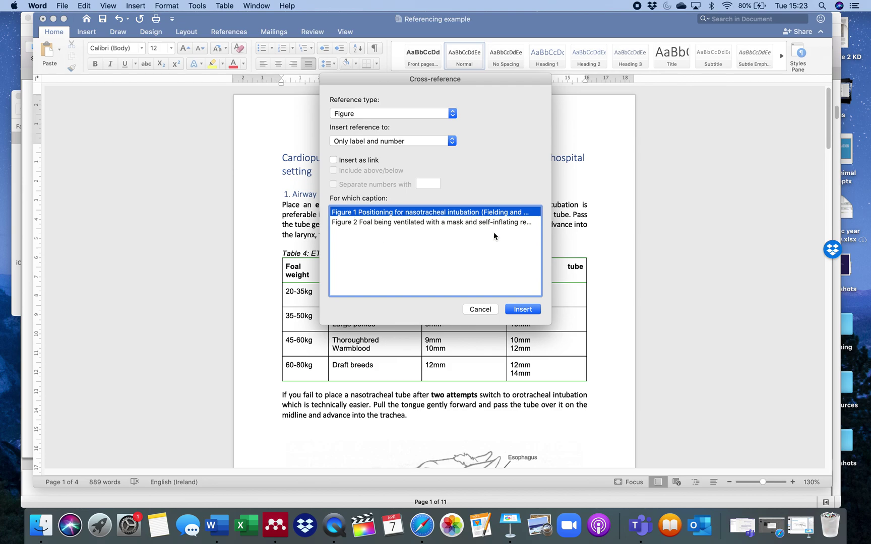
left_click(522, 309)
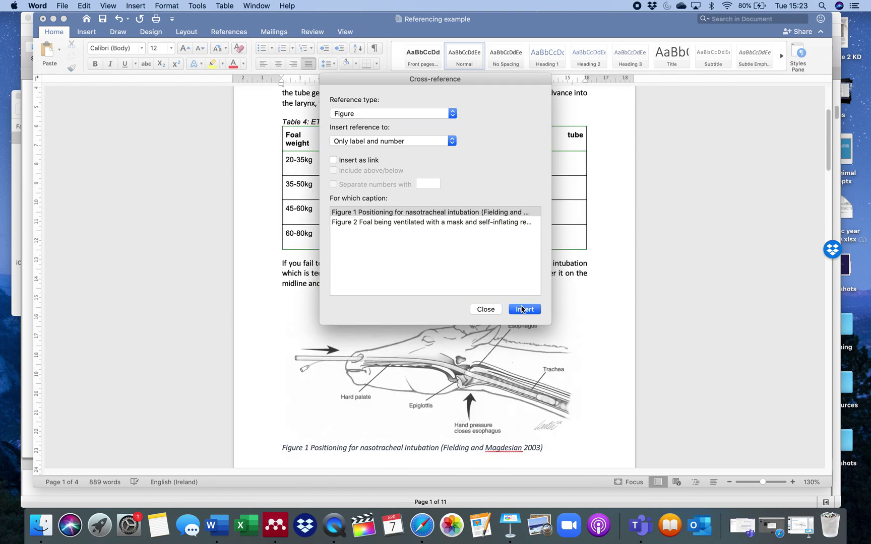
left_click(492, 310)
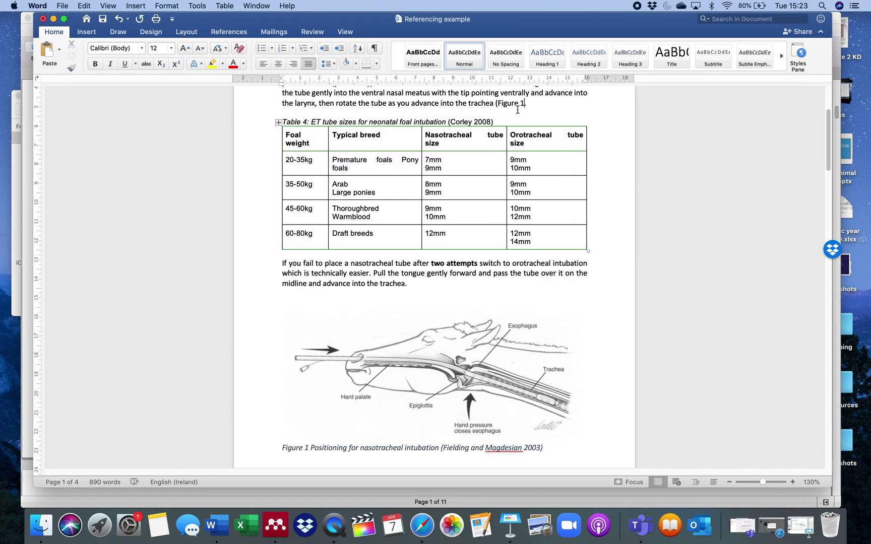
type(").")
Step: Search the document for "figure 2" and look through the text for the in-text reference to the foal ventilation photo
left_click(409, 377)
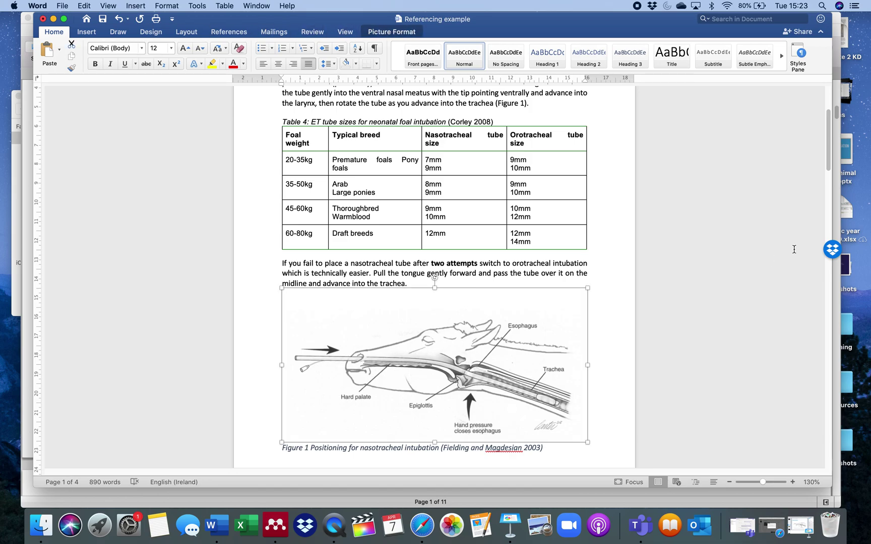
left_click_drag(828, 141, 852, 255)
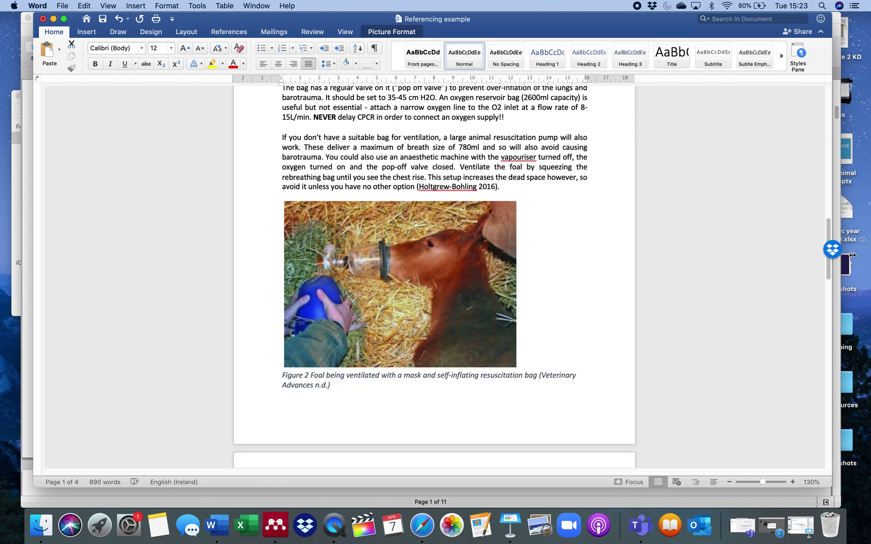
left_click(305, 375)
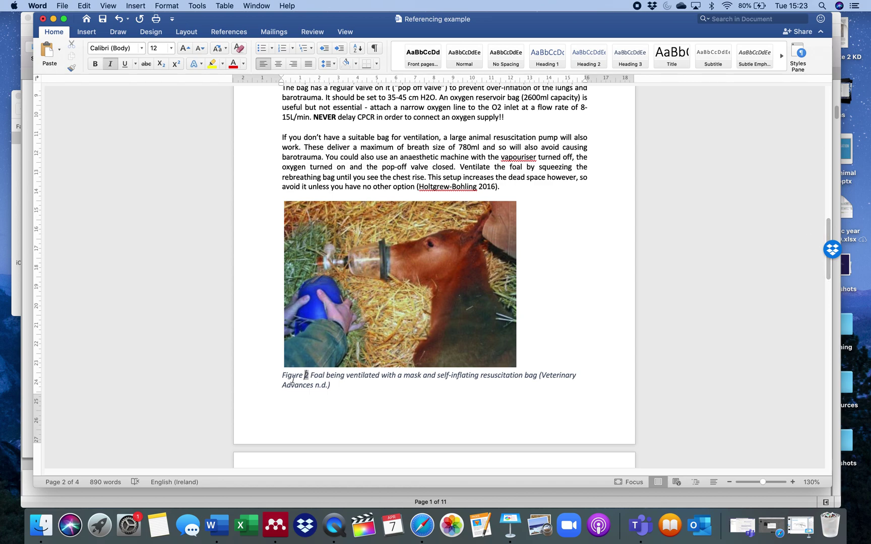
left_click(735, 20)
type("figure 2")
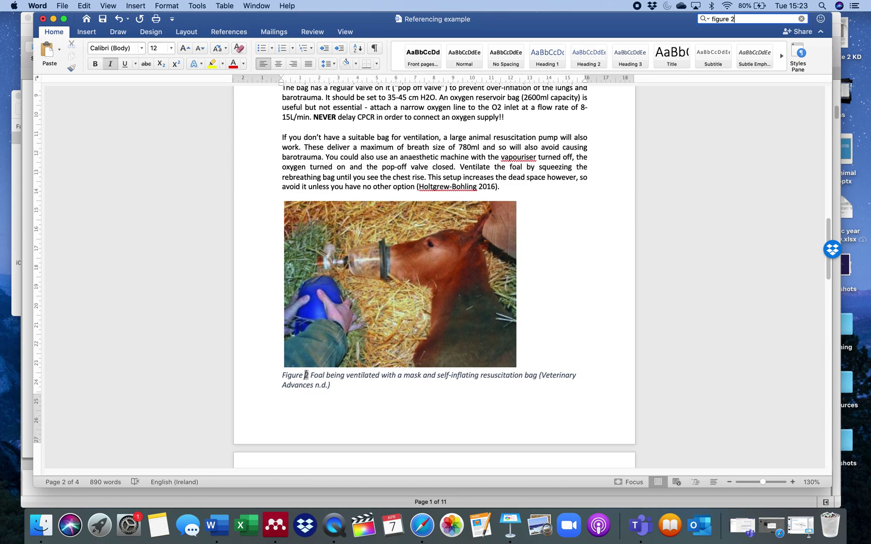
key("Return")
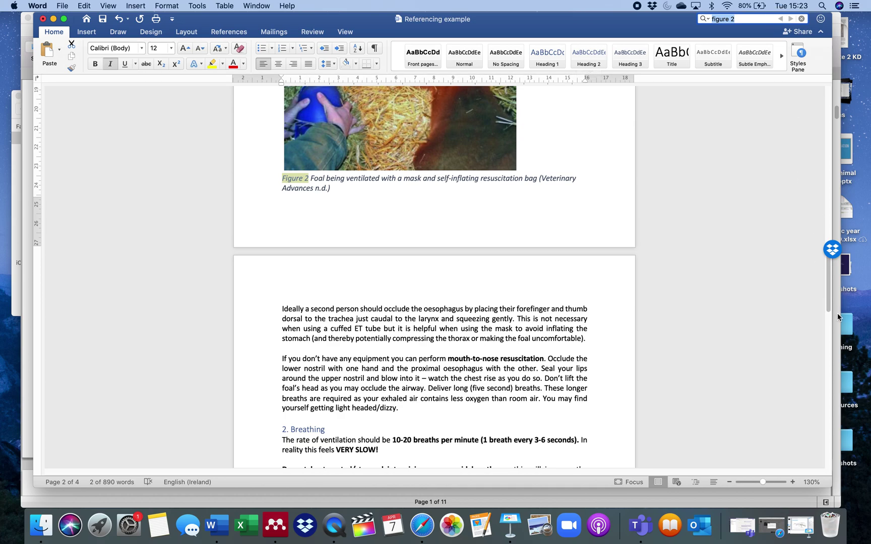
scroll(837, 250, "up", 5)
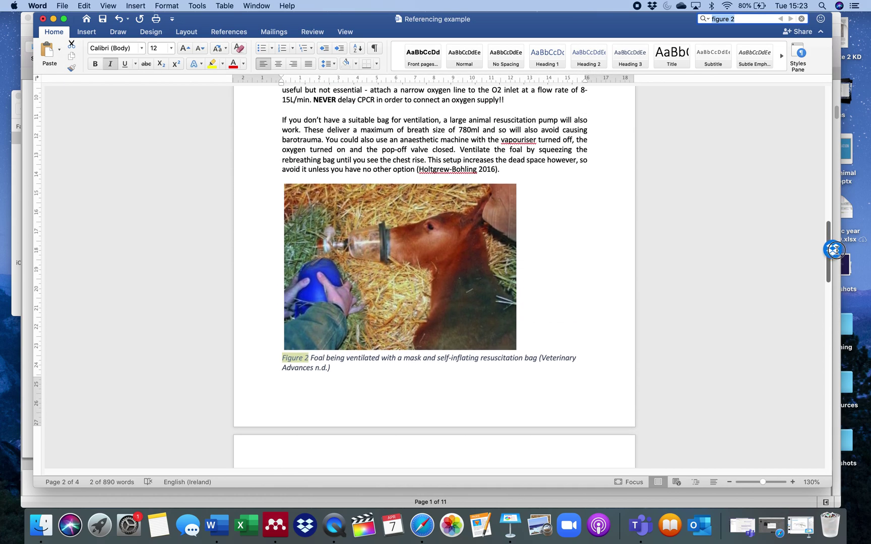
scroll(837, 250, "up", 5)
scroll(843, 223, "up", 5)
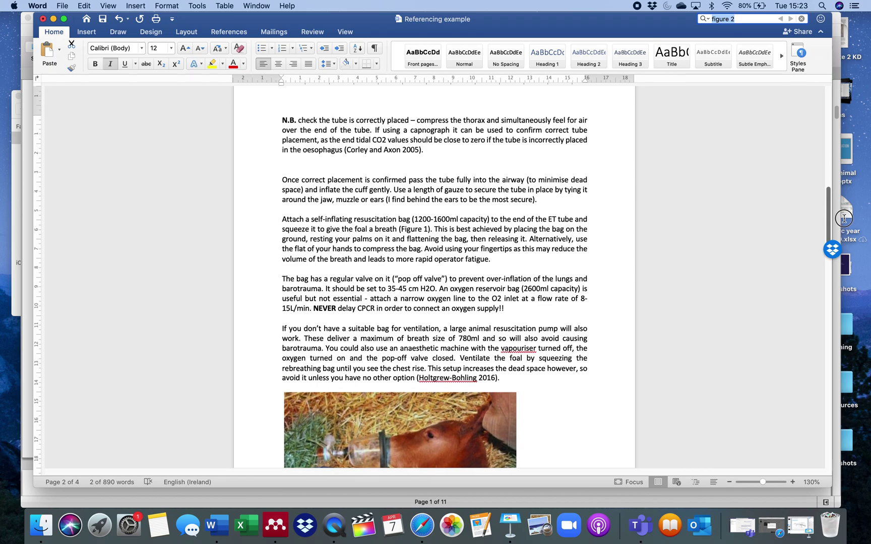
scroll(847, 192, "up", 6)
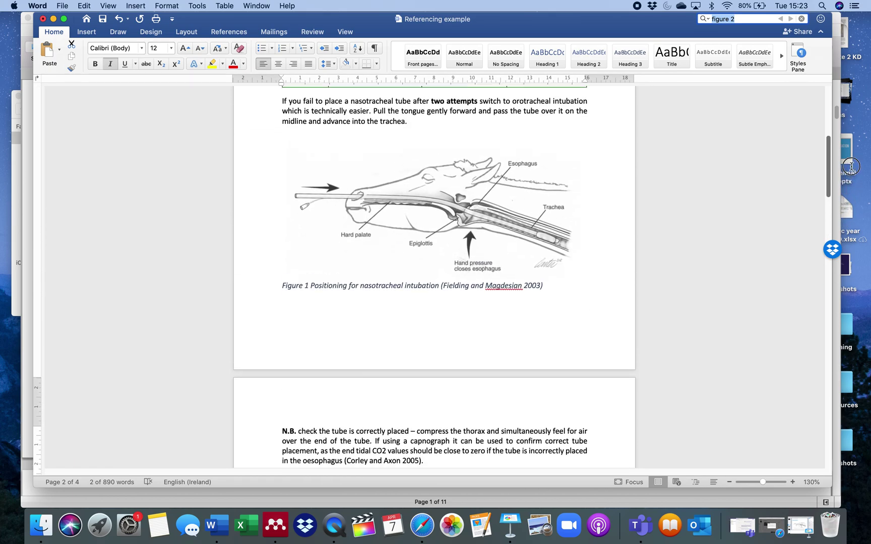
scroll(855, 196, "down", 7)
scroll(860, 199, "down", 1)
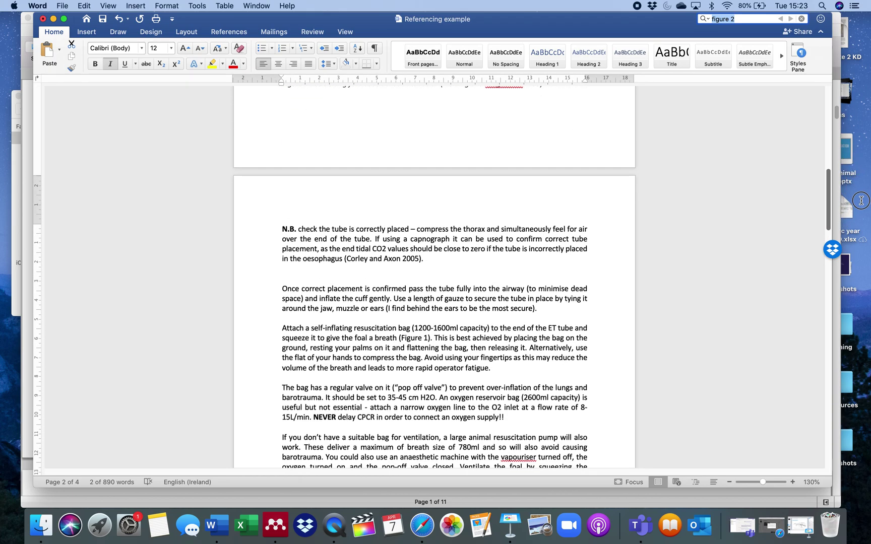
Step: Remove the surplus blank line below the N.B. paragraph and update the figure reference field in the self-inflating resuscitation bag paragraph
left_click(324, 270)
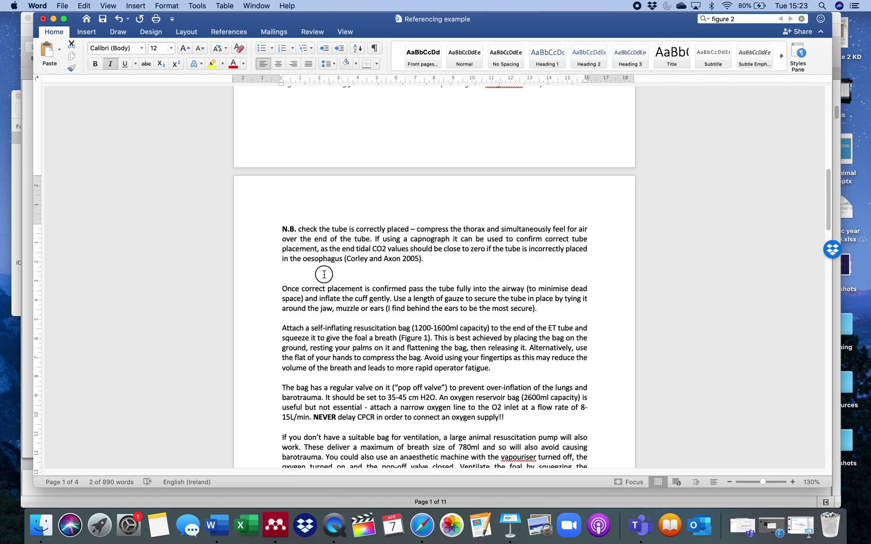
key("Delete")
left_click(416, 328)
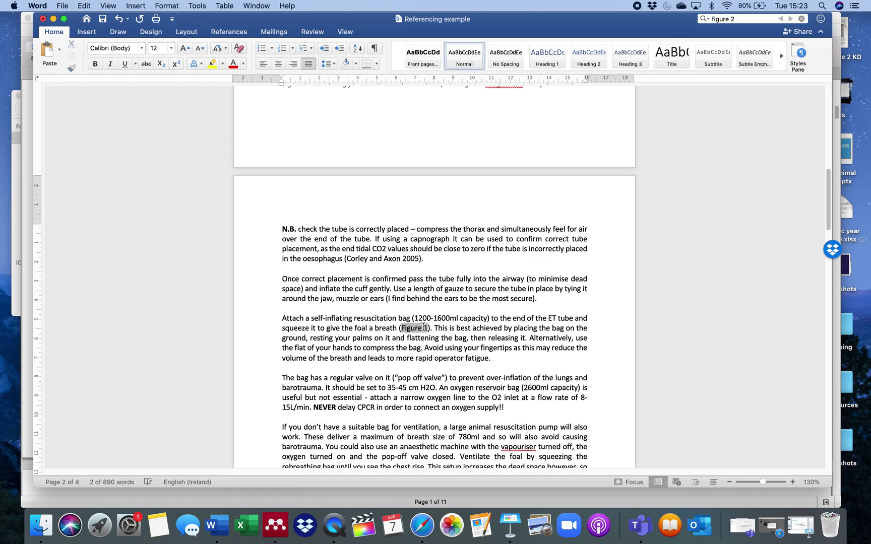
right_click(424, 329)
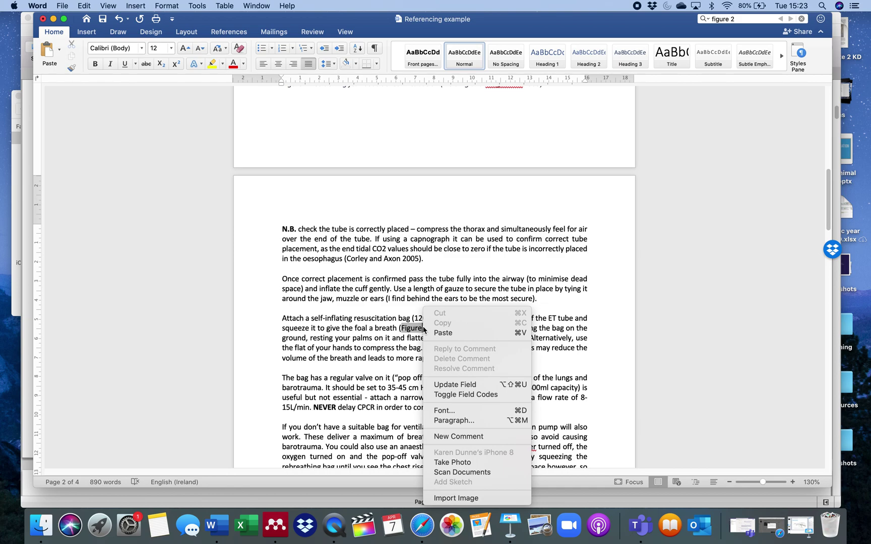
left_click(448, 385)
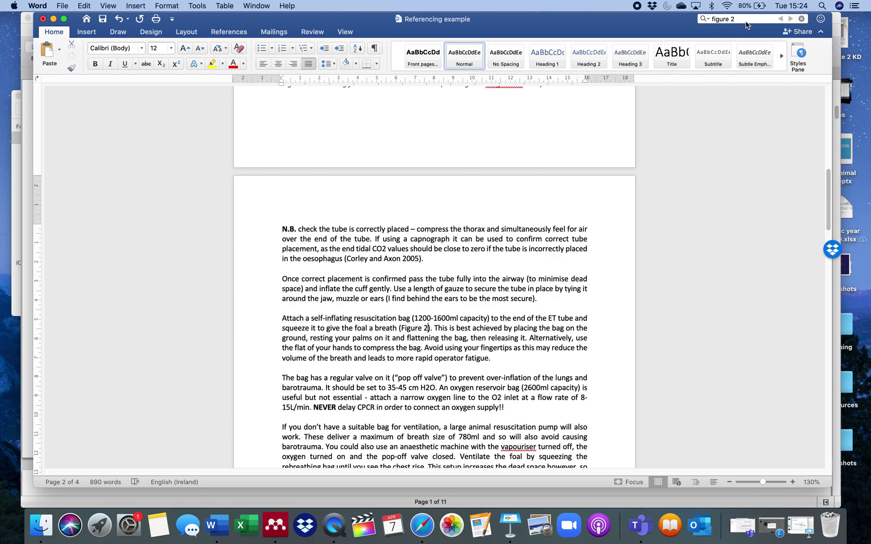
left_click(802, 19)
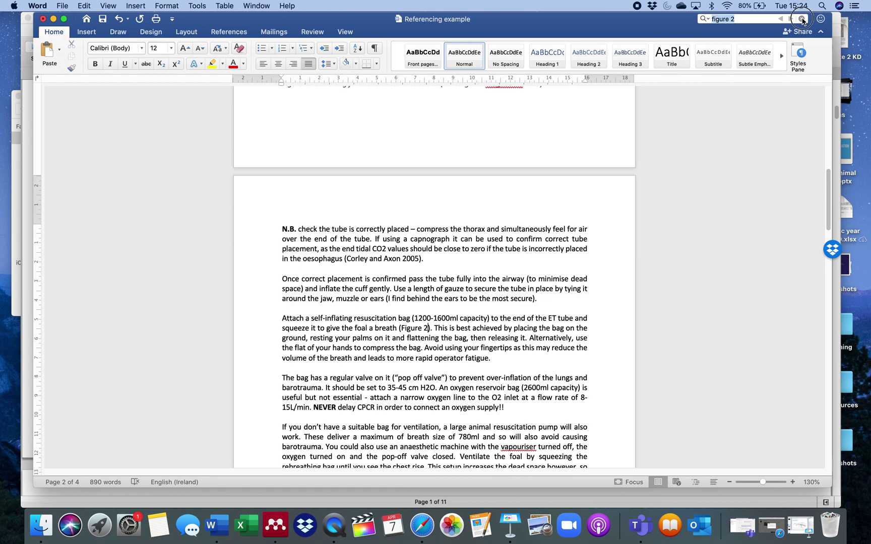
left_click(385, 296)
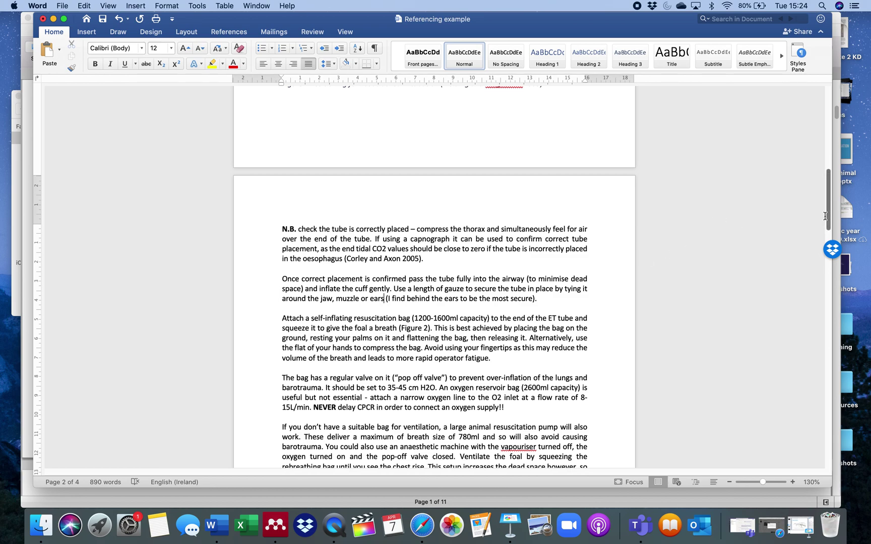
Step: Insert a blank line between the orotracheal intubation paragraph and the nasotracheal intubation illustration
left_click_drag(829, 216, 824, 180)
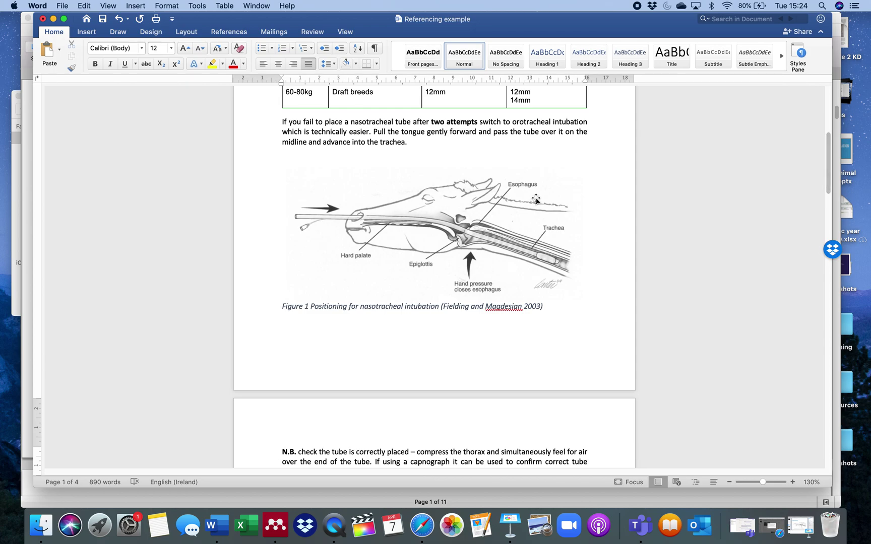
left_click(497, 221)
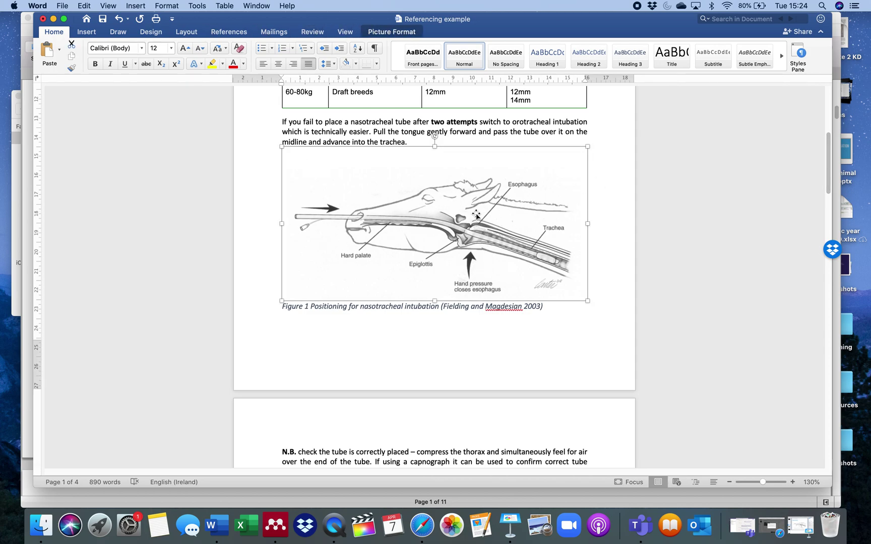
left_click(412, 142)
key("Return")
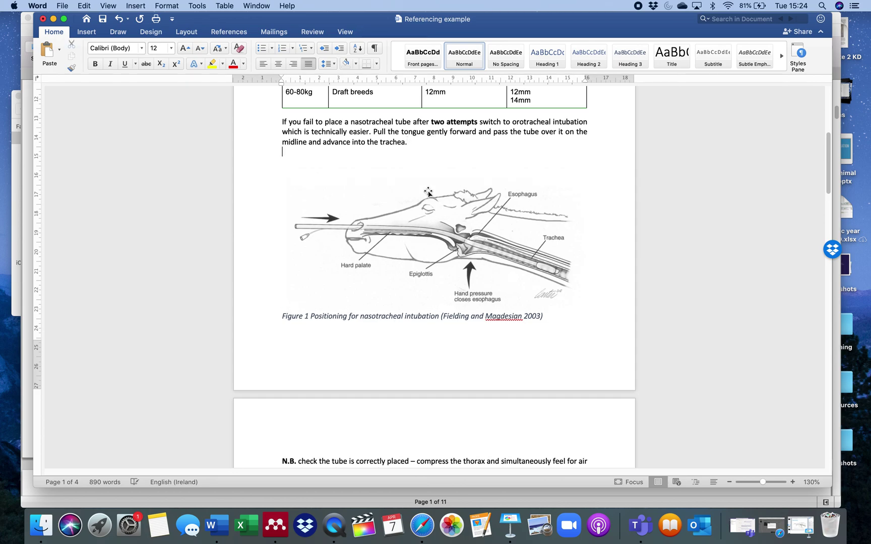
Step: Remove the surplus blank line above the N.B. paragraph at the start of page 2
key("Down")
key("Down")
key("Down")
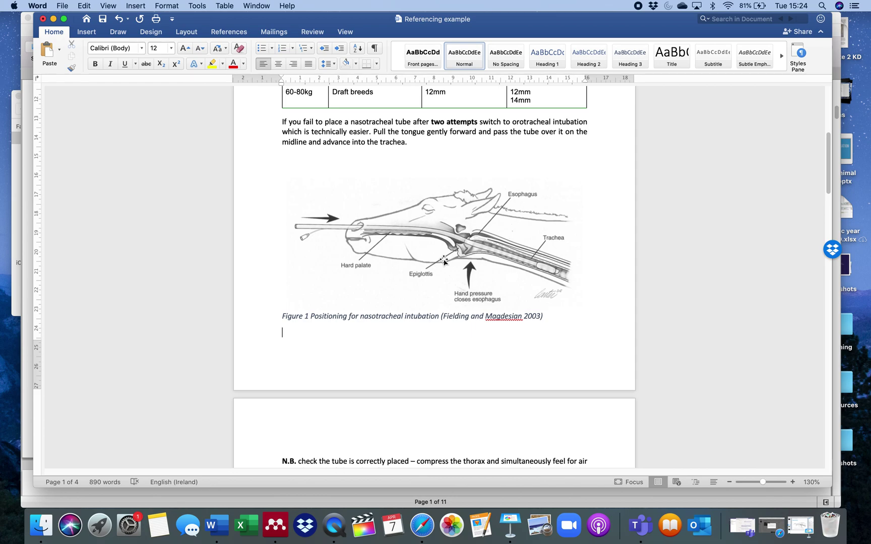
key("Down")
key("Down")
left_click(306, 452)
key("Down")
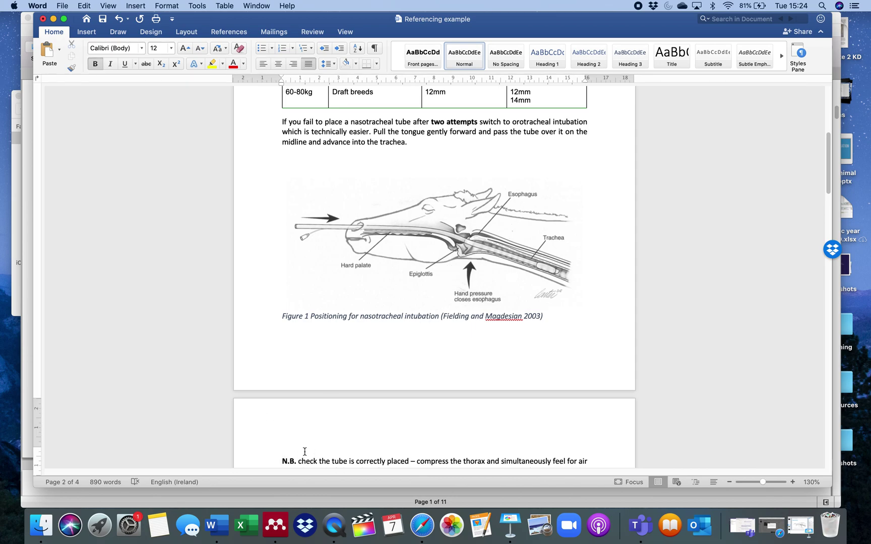
left_click(305, 452)
key("Down")
left_click(305, 451)
key("Delete")
key("Down")
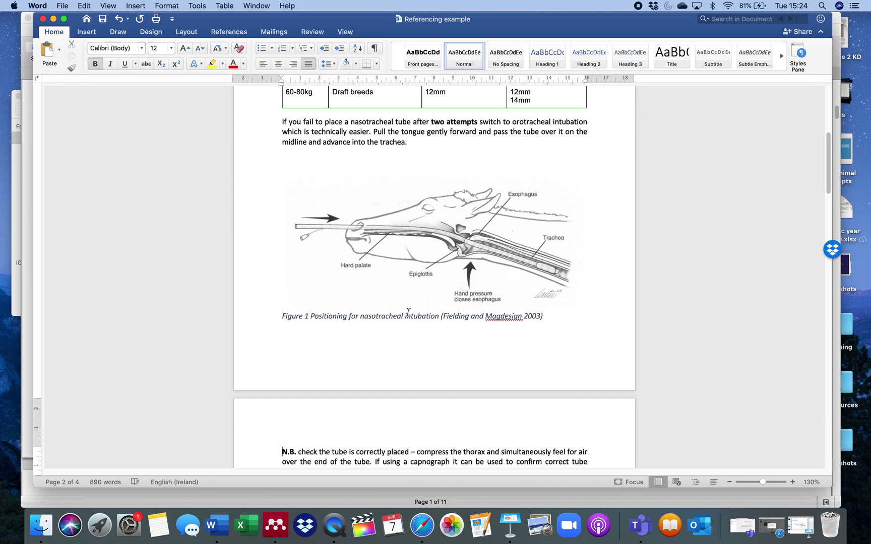
mouse_move(831, 165)
left_mouse_down()
mouse_move(832, 120)
mouse_move(834, 157)
left_mouse_up()
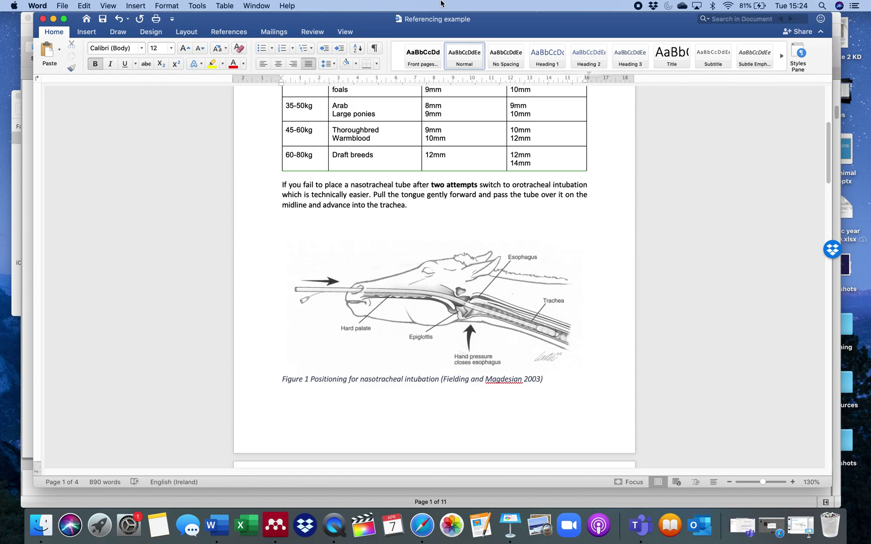